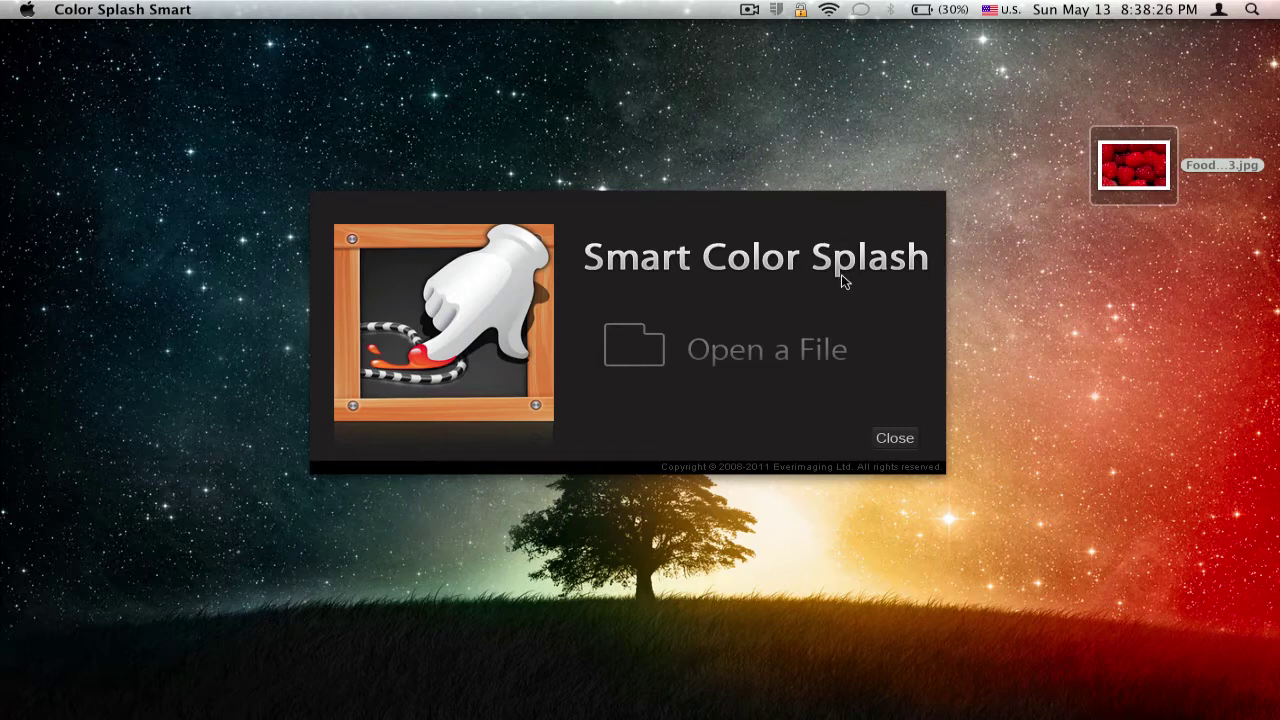
Preview the raspberry photo in Quick Look, then select Food Wallpaper-3.jpg in the Open File dialog
click(1148, 172)
key(space)
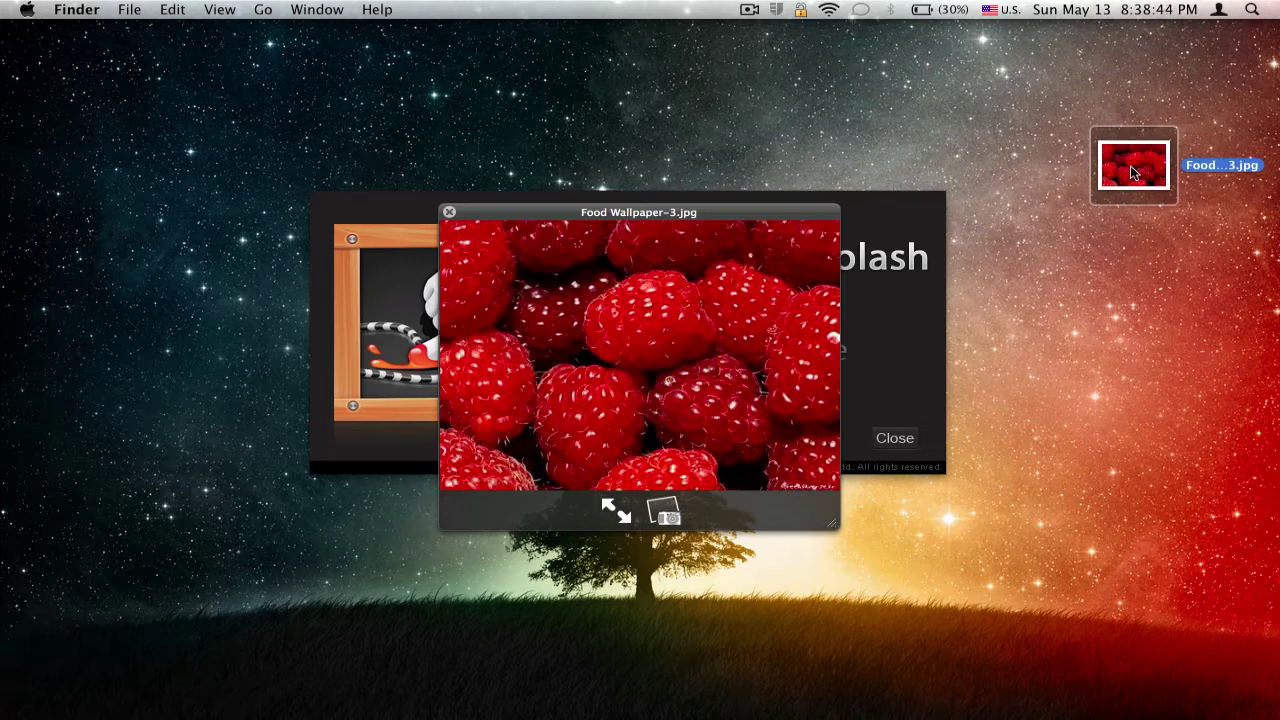
key(space)
click(731, 356)
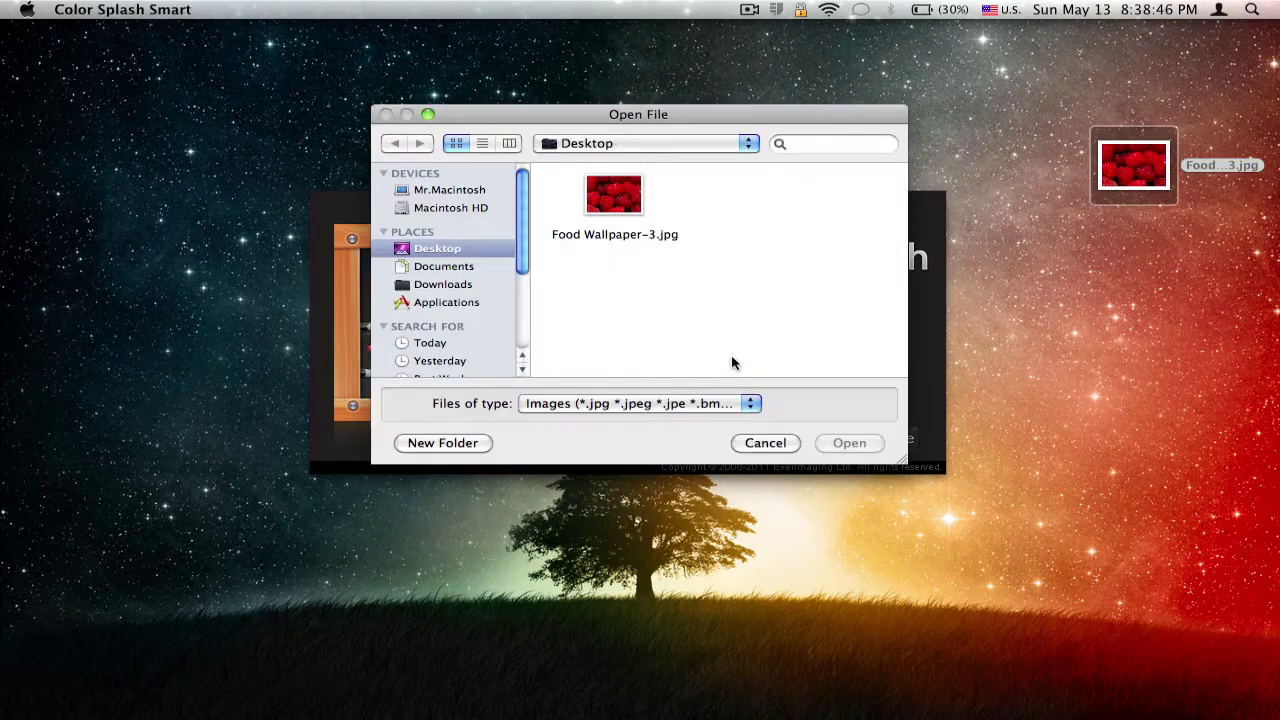
click(606, 188)
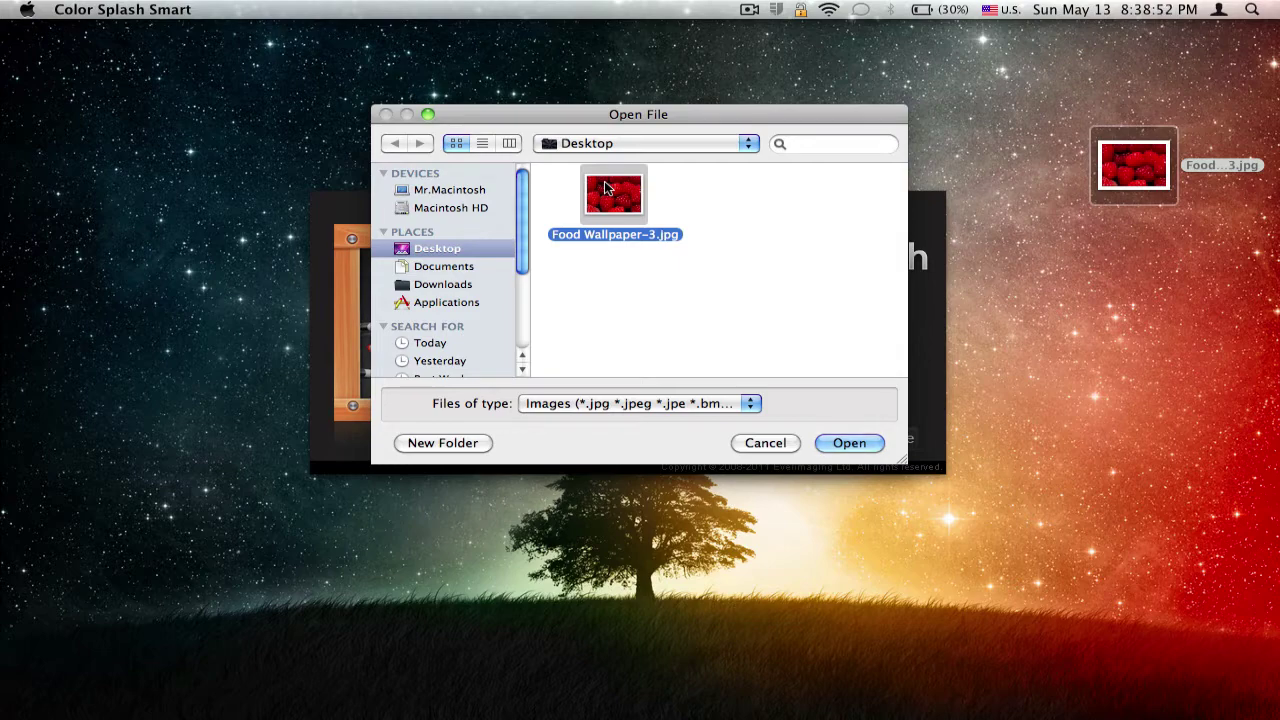
Load Food Wallpaper-3.jpg into the editor and switch between Red and Color modes, ending on Color
double_click(606, 188)
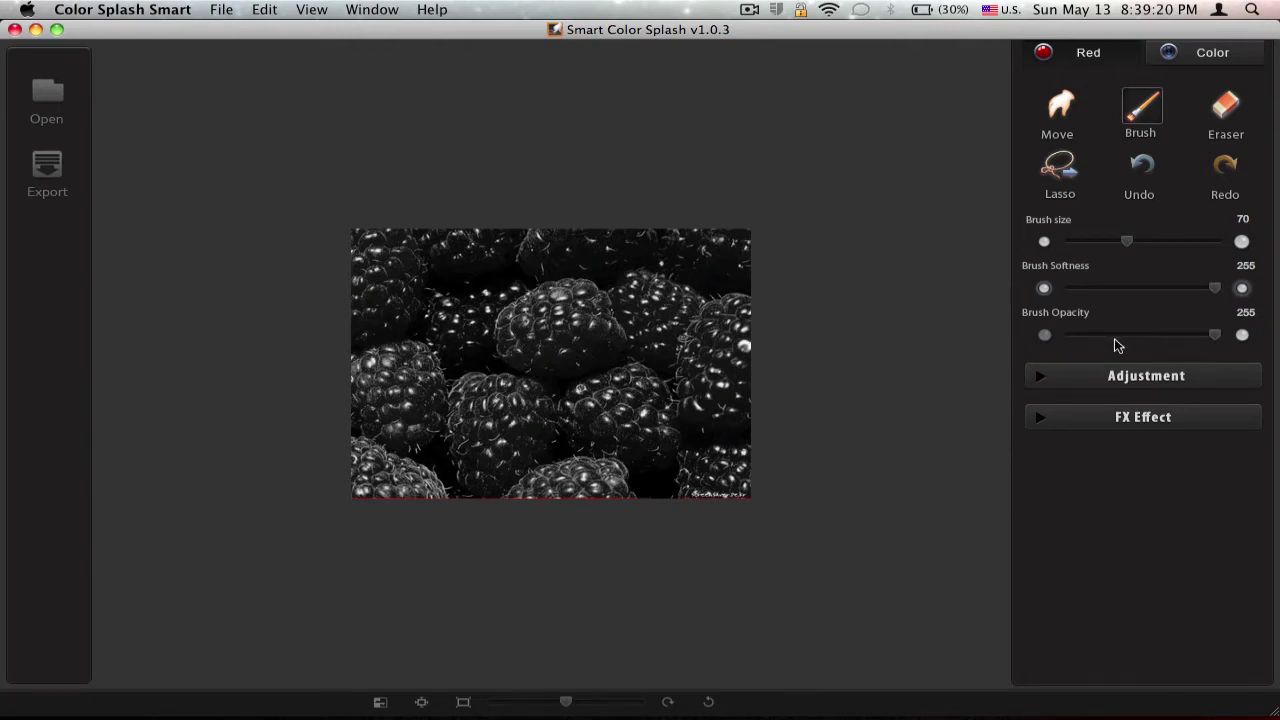
click(1176, 60)
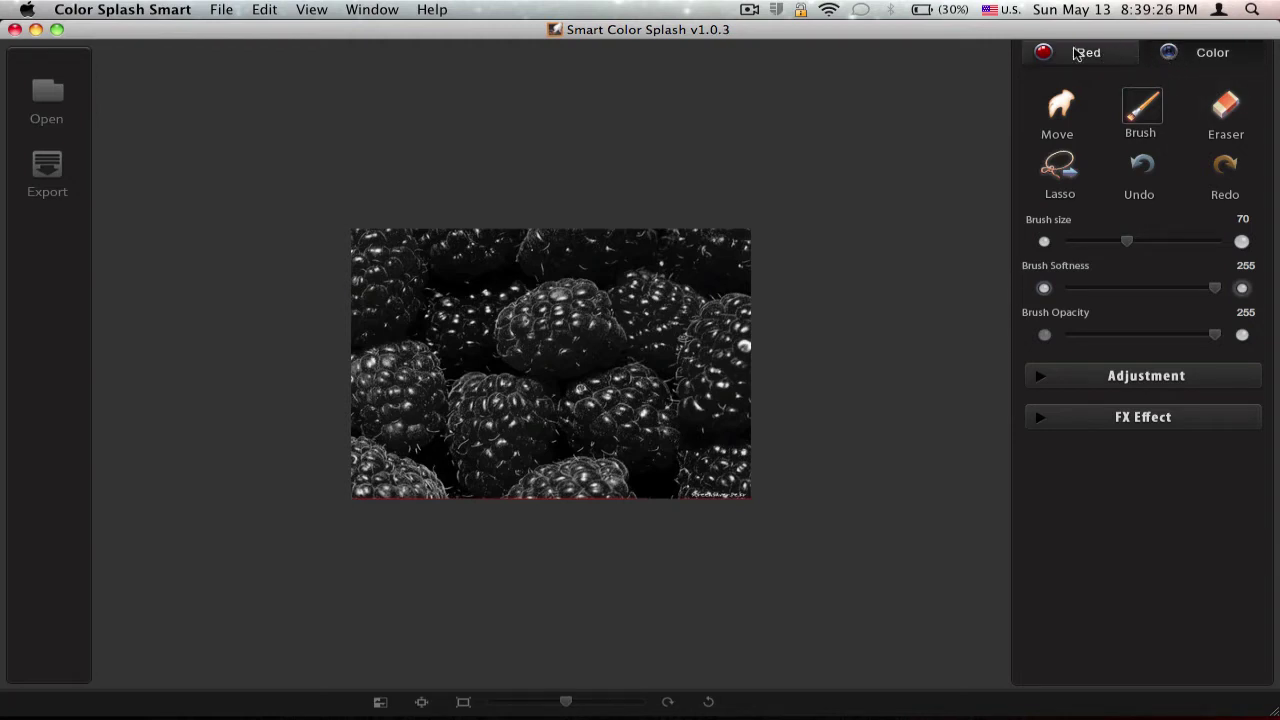
click(1080, 55)
click(1203, 51)
click(1115, 56)
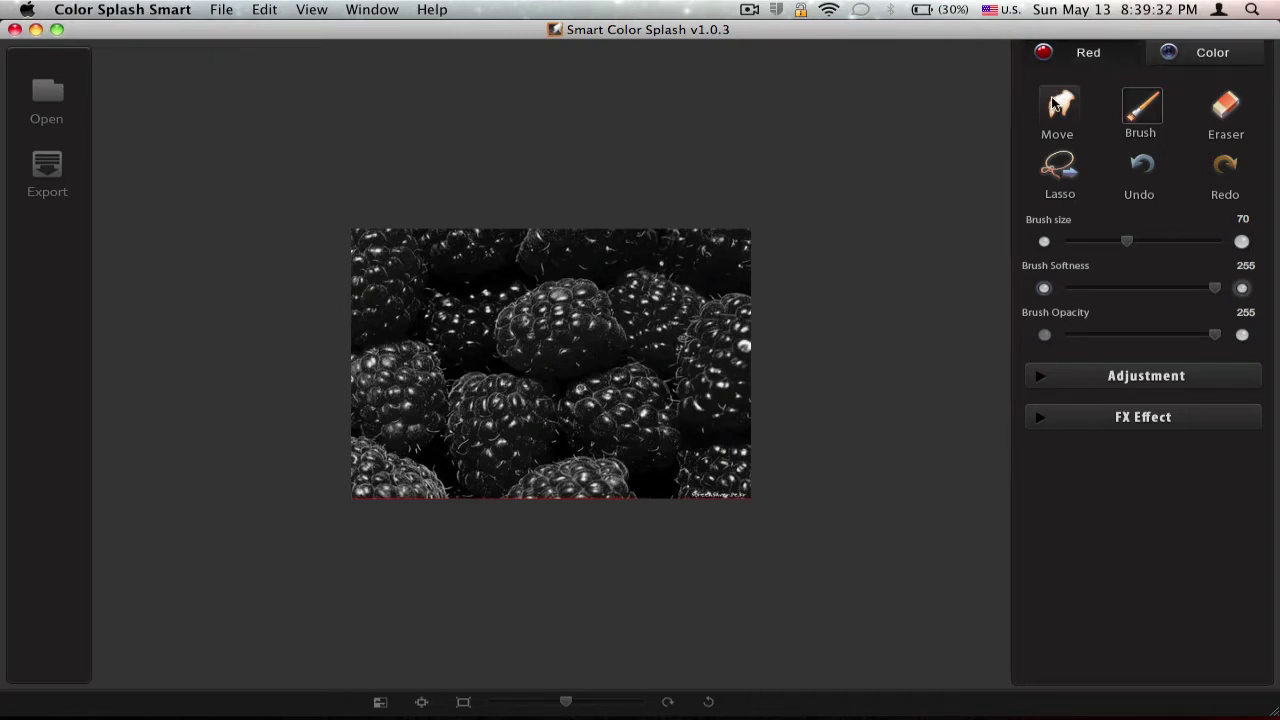
click(1185, 58)
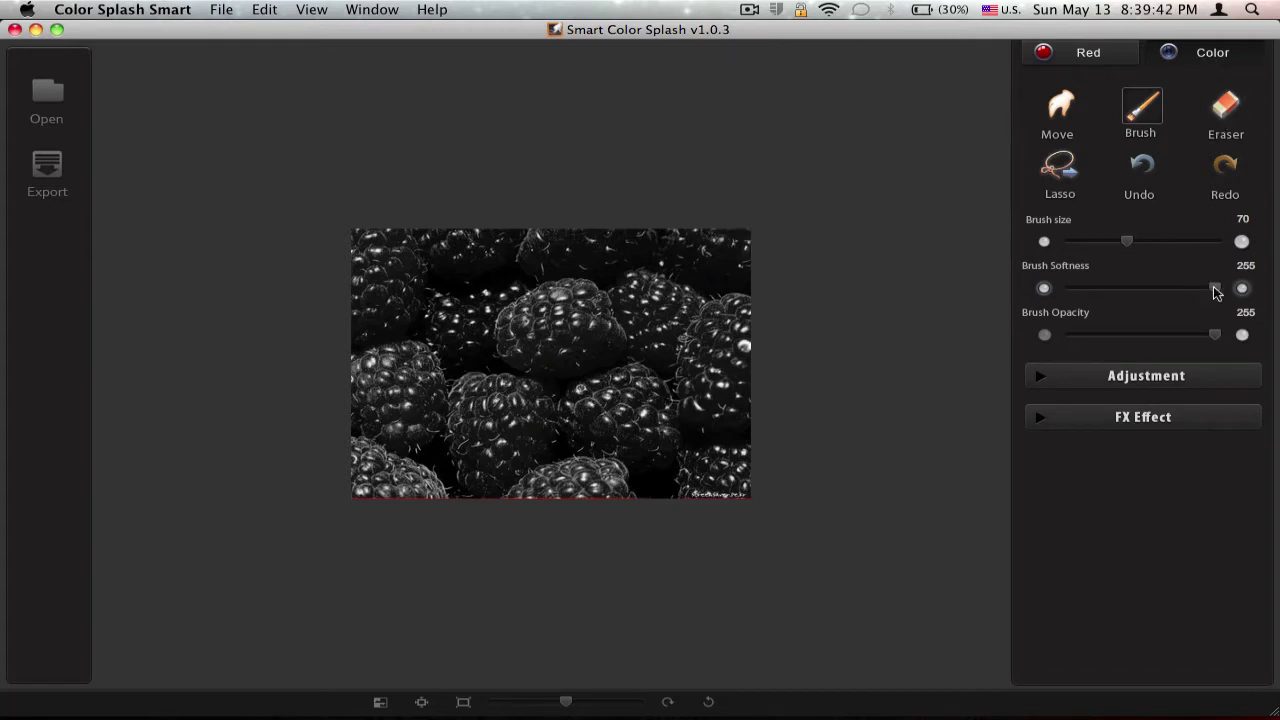
Set brush size to 31 and softness to 94, then paint the central berry red
drag(1128, 241, 1091, 241)
mouse_move(1212, 290)
mouse_down()
mouse_move(1114, 293)
mouse_move(1139, 295)
mouse_up()
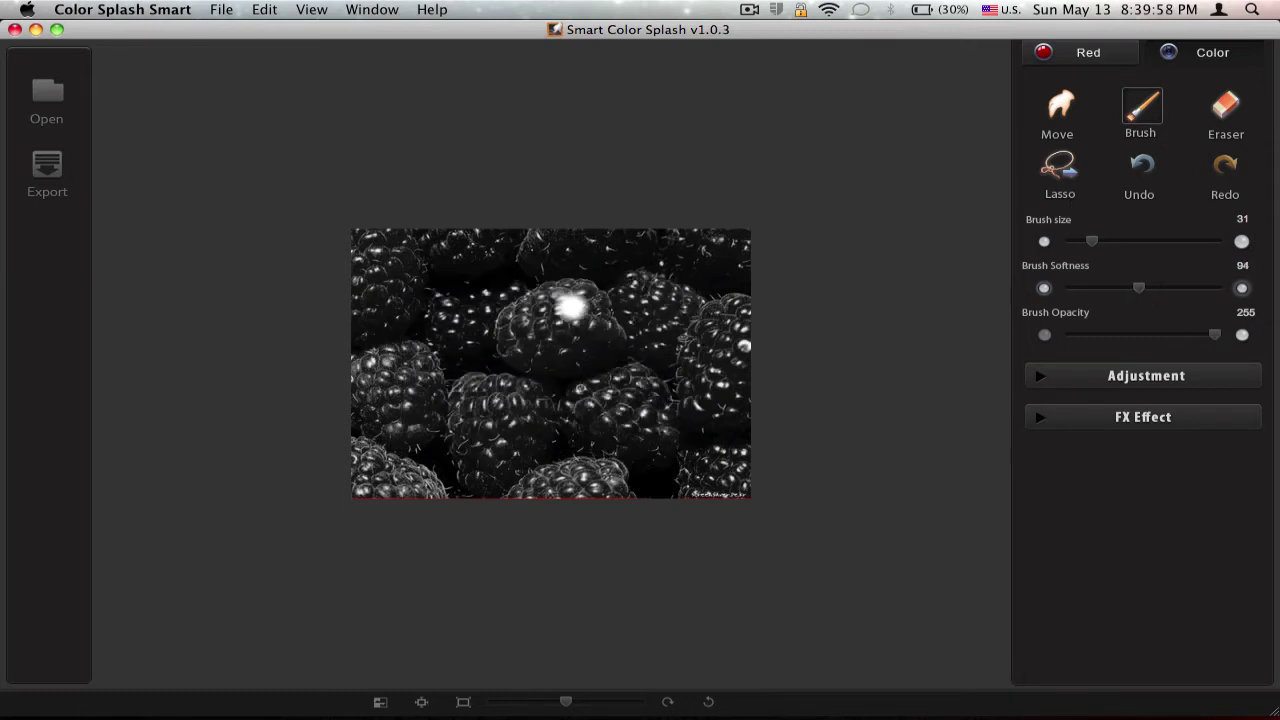
mouse_move(569, 307)
mouse_down()
mouse_move(555, 325)
mouse_move(540, 315)
mouse_move(586, 292)
mouse_move(543, 297)
mouse_move(510, 338)
mouse_move(555, 358)
mouse_move(533, 361)
mouse_move(597, 343)
mouse_move(592, 306)
mouse_move(566, 292)
mouse_move(590, 292)
mouse_move(612, 344)
mouse_move(543, 366)
mouse_move(604, 355)
mouse_move(540, 357)
mouse_move(597, 342)
mouse_move(637, 376)
mouse_up()
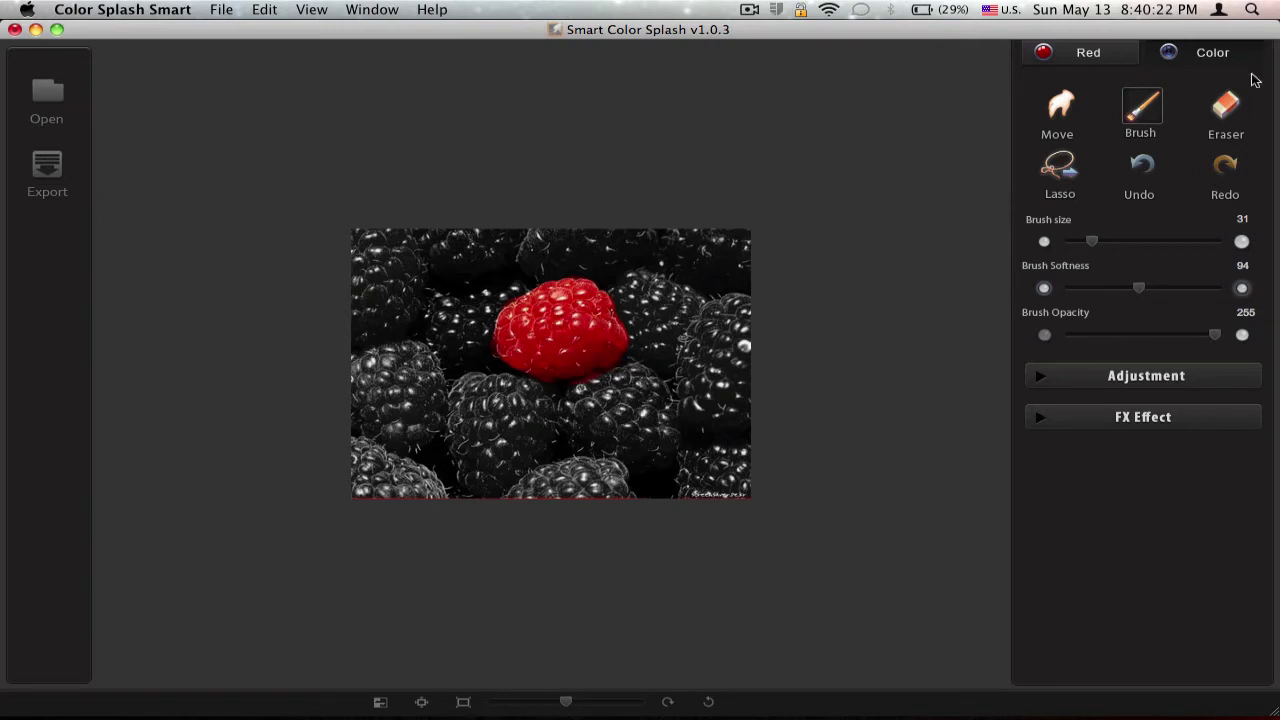
Erase the stray red below the central berry with the Eraser and zoom in on the photo
click(1228, 102)
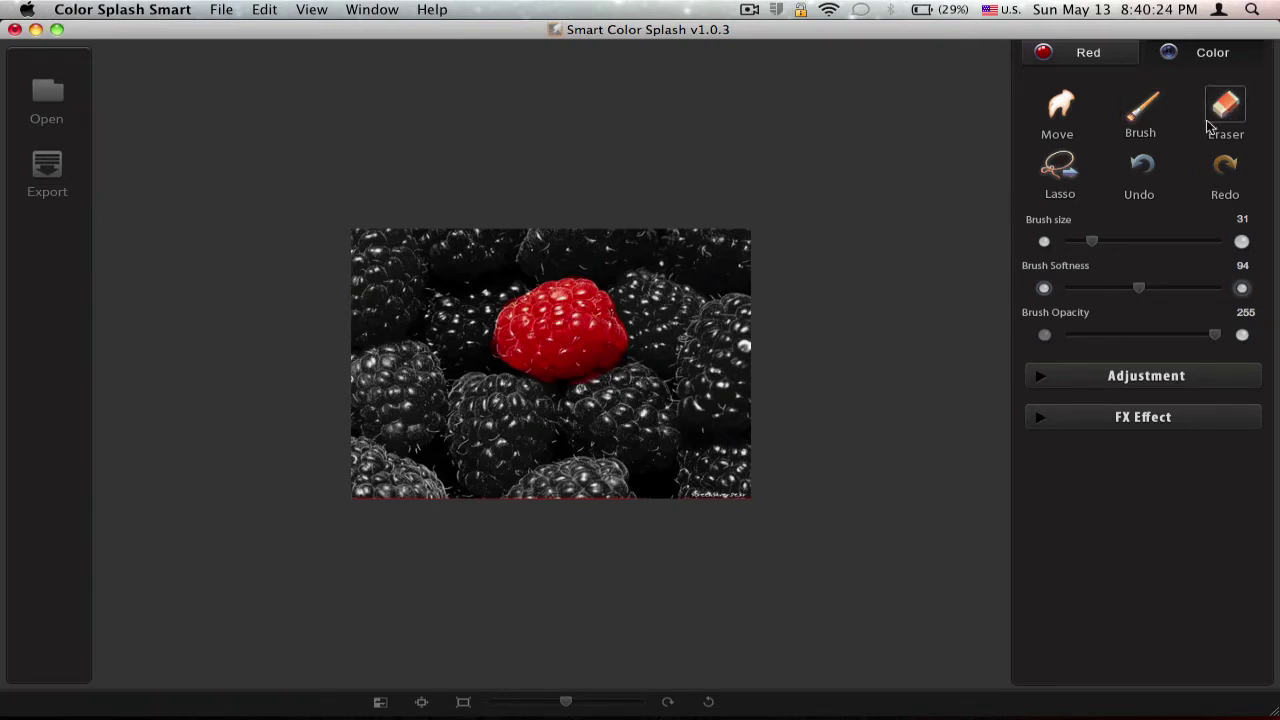
mouse_move(640, 371)
mouse_down()
mouse_move(580, 391)
mouse_move(595, 393)
mouse_up()
drag(569, 701, 645, 703)
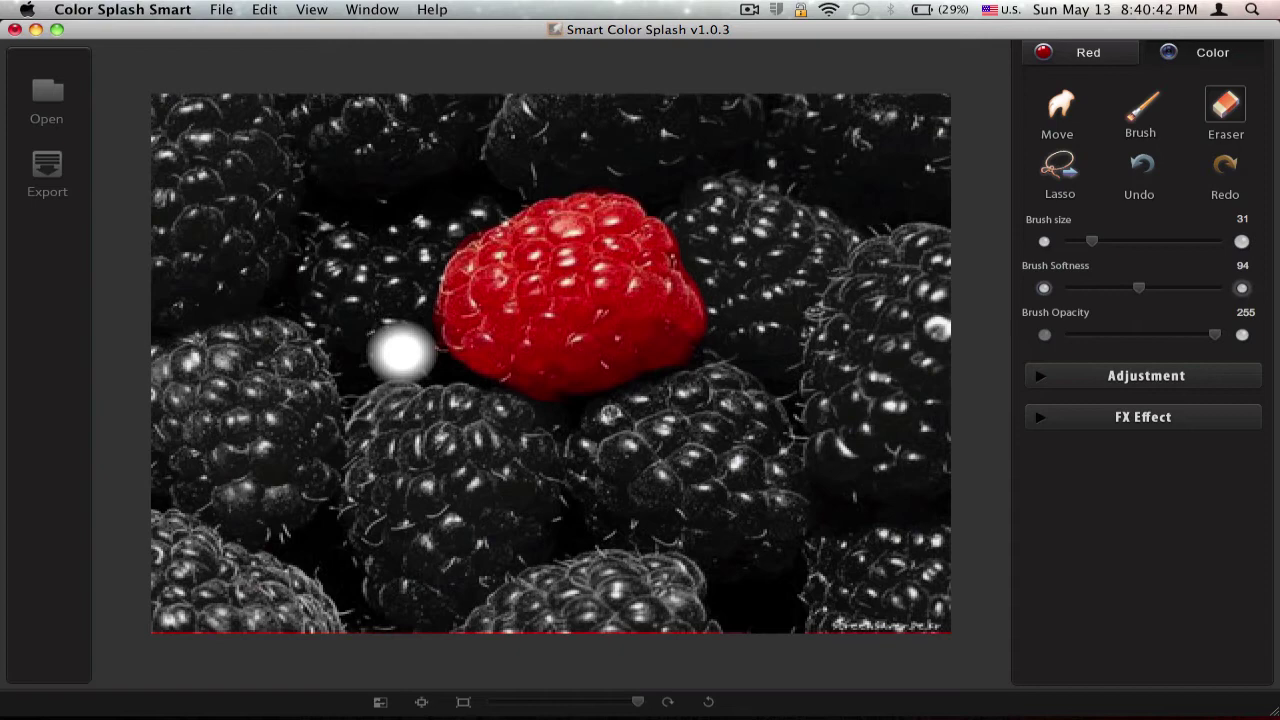
Paint the right-edge berry and the lower-left berry back to red with the Brush tool
click(1143, 115)
mouse_move(894, 423)
mouse_down()
mouse_move(886, 375)
mouse_move(903, 328)
mouse_move(893, 380)
mouse_move(872, 341)
mouse_move(907, 297)
mouse_move(885, 377)
mouse_move(893, 323)
mouse_move(933, 297)
mouse_move(919, 323)
mouse_move(905, 277)
mouse_move(930, 288)
mouse_move(912, 276)
mouse_move(938, 260)
mouse_move(924, 253)
mouse_move(872, 295)
mouse_move(879, 273)
mouse_move(894, 265)
mouse_move(837, 350)
mouse_move(869, 291)
mouse_move(849, 313)
mouse_move(843, 332)
mouse_move(887, 274)
mouse_move(848, 392)
mouse_move(844, 461)
mouse_move(841, 372)
mouse_move(829, 445)
mouse_move(842, 353)
mouse_move(846, 462)
mouse_move(906, 431)
mouse_move(909, 413)
mouse_move(936, 434)
mouse_move(926, 366)
mouse_move(925, 428)
mouse_move(930, 388)
mouse_move(869, 472)
mouse_move(909, 472)
mouse_move(948, 434)
mouse_move(961, 310)
mouse_move(915, 250)
mouse_up()
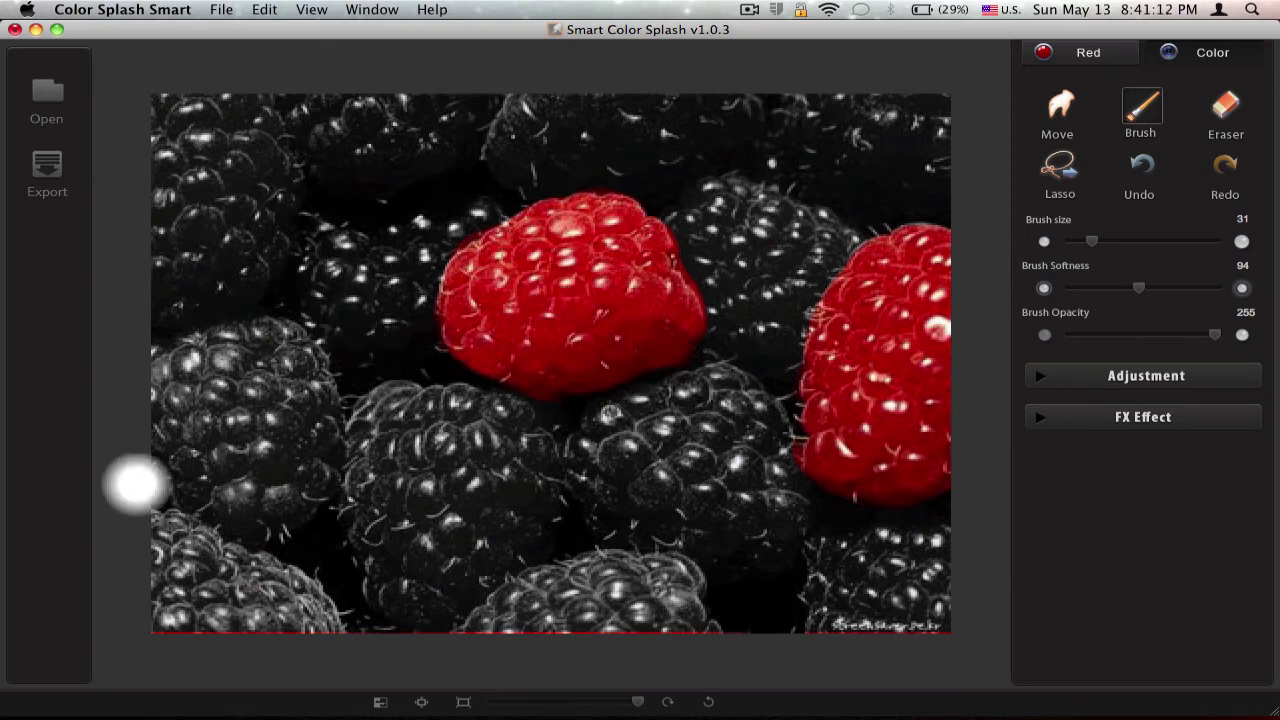
mouse_move(206, 560)
mouse_down()
mouse_move(242, 602)
mouse_move(195, 582)
mouse_move(234, 612)
mouse_move(185, 624)
mouse_move(193, 599)
mouse_move(193, 639)
mouse_move(155, 557)
mouse_move(183, 576)
mouse_move(170, 546)
mouse_move(190, 557)
mouse_move(157, 541)
mouse_move(283, 601)
mouse_move(305, 636)
mouse_move(281, 597)
mouse_move(152, 538)
mouse_up()
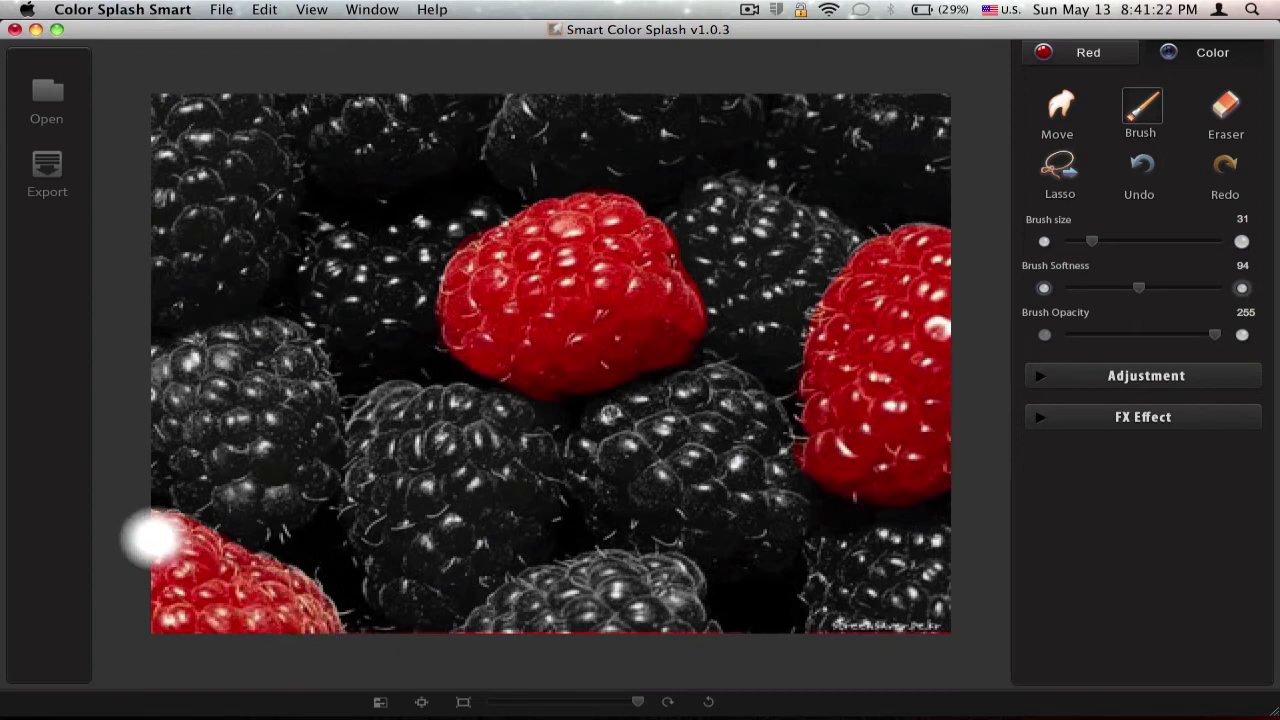
Adjust luminance and saturation, set foreground luminance to 7, and reveal the FX effect presets
click(1145, 380)
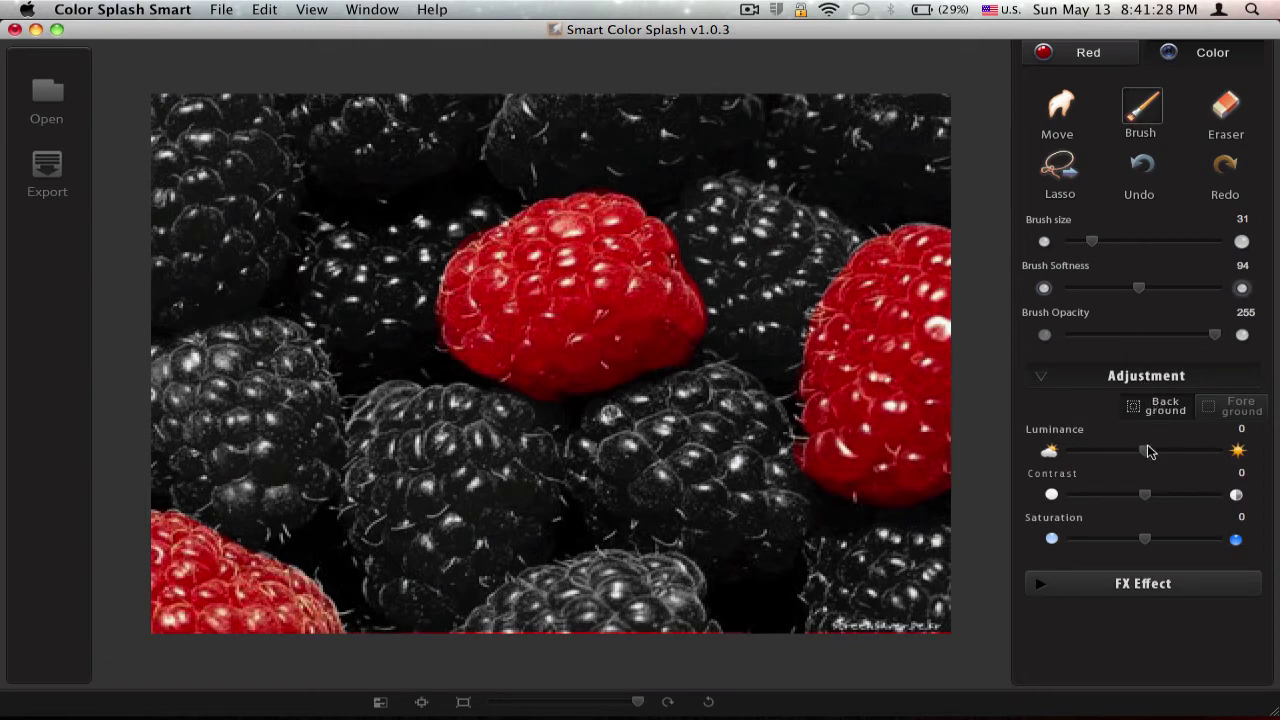
drag(1147, 455, 1133, 506)
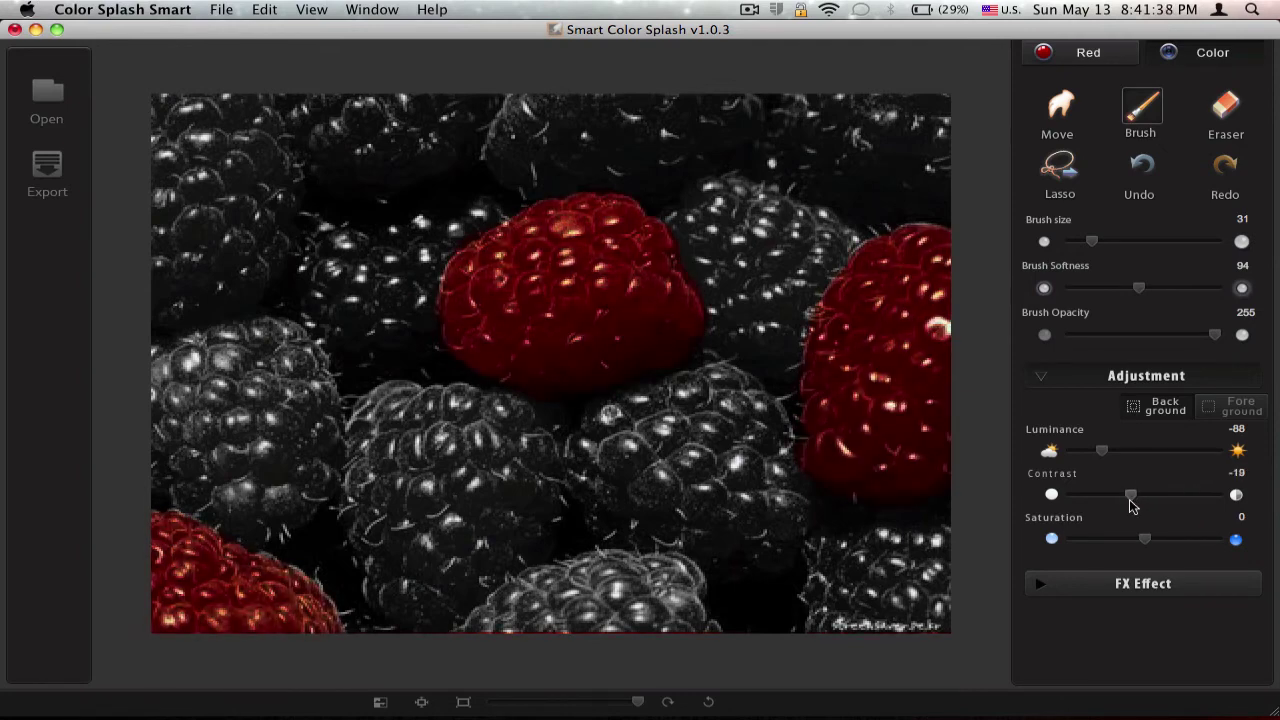
drag(1105, 459, 1112, 458)
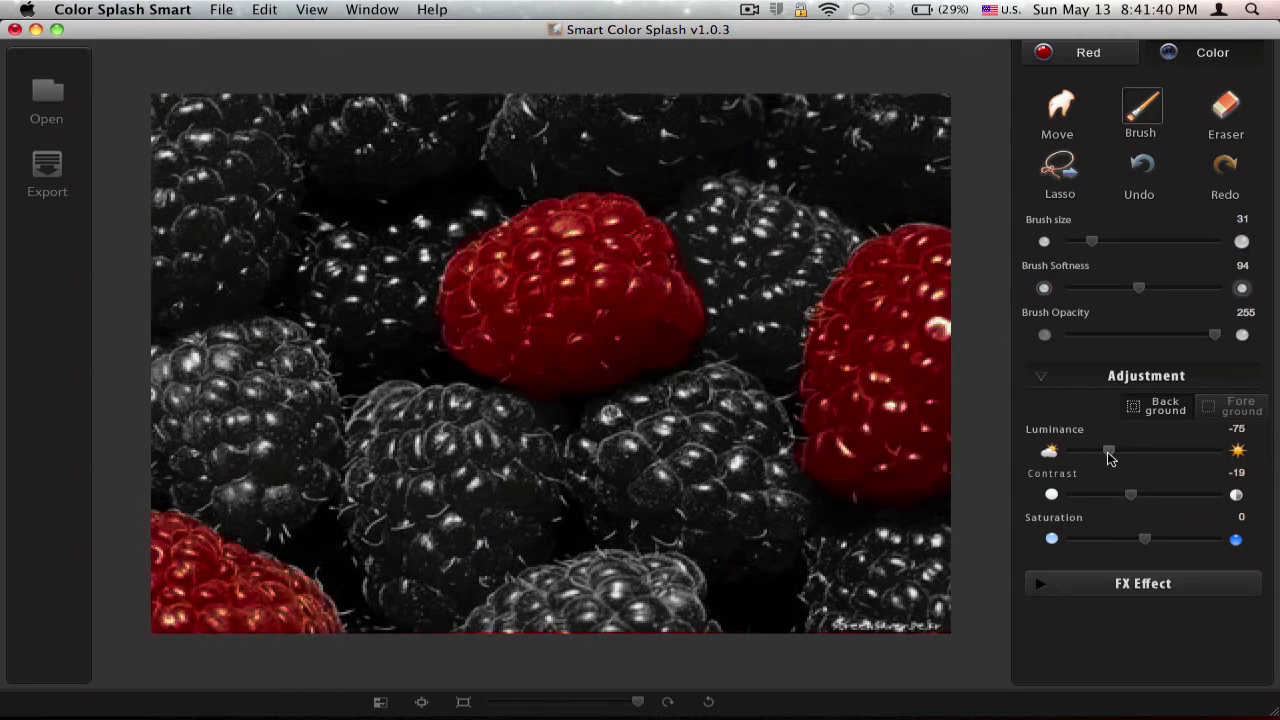
drag(1146, 543, 1098, 543)
click(1240, 410)
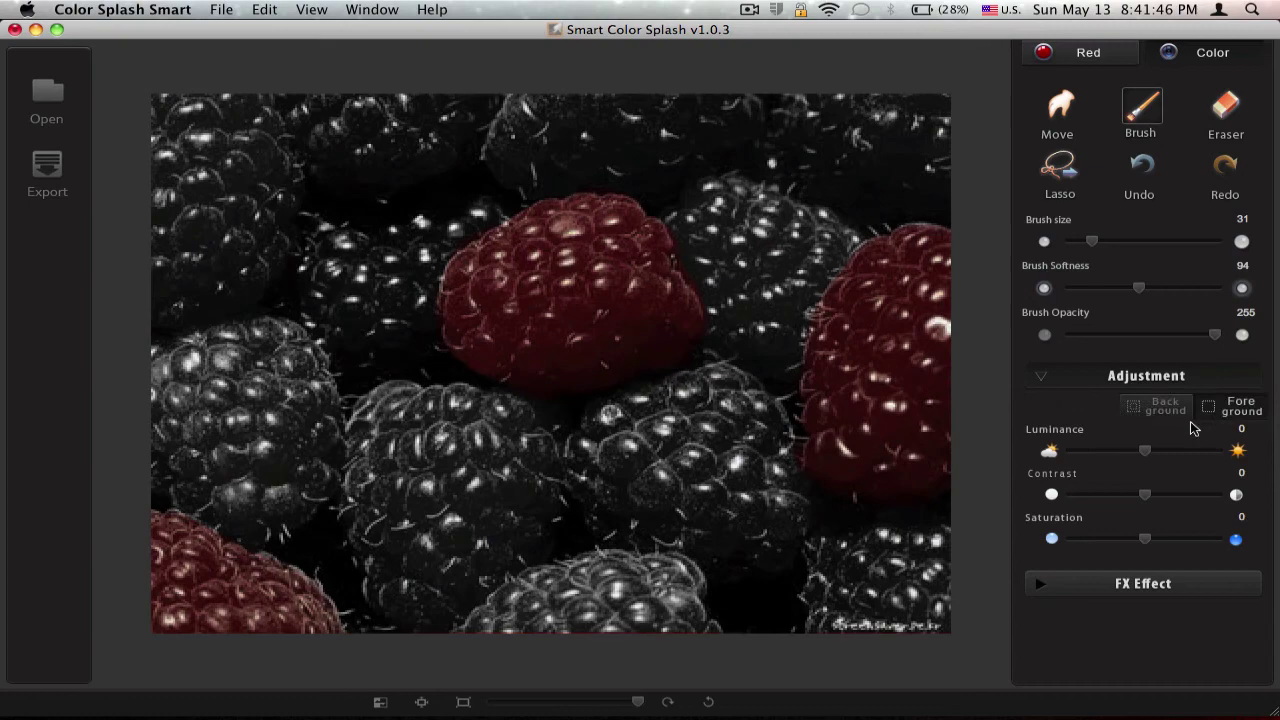
mouse_move(1150, 452)
mouse_down()
mouse_move(1105, 452)
mouse_move(1160, 452)
mouse_move(1138, 452)
mouse_move(1148, 465)
mouse_up()
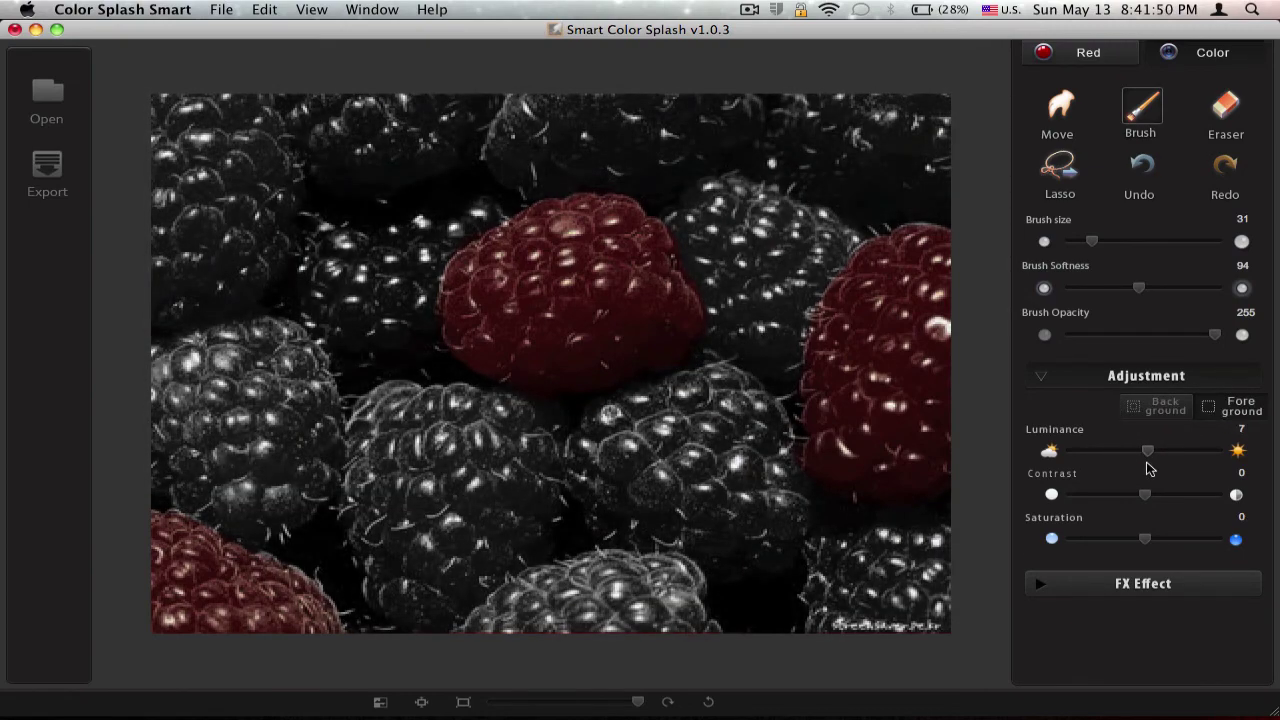
click(1126, 585)
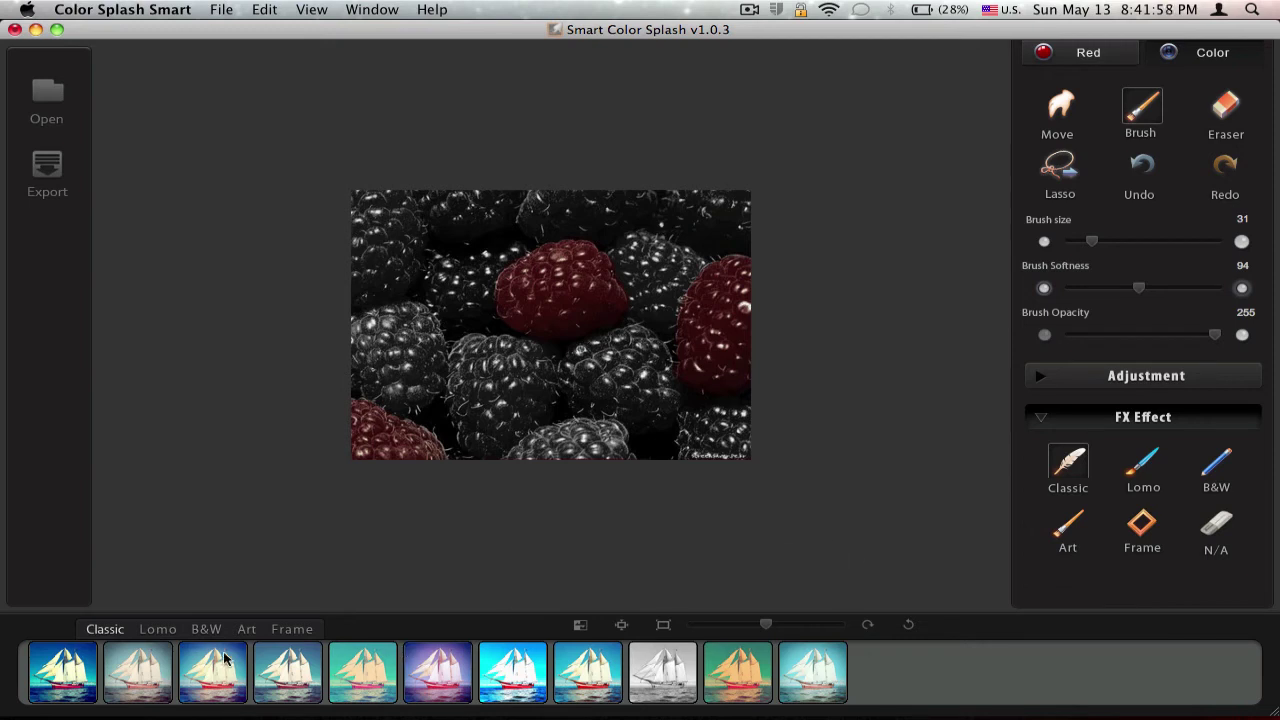
Browse the Lomo presets and apply the one that keeps the berries bright red
click(1150, 468)
click(907, 676)
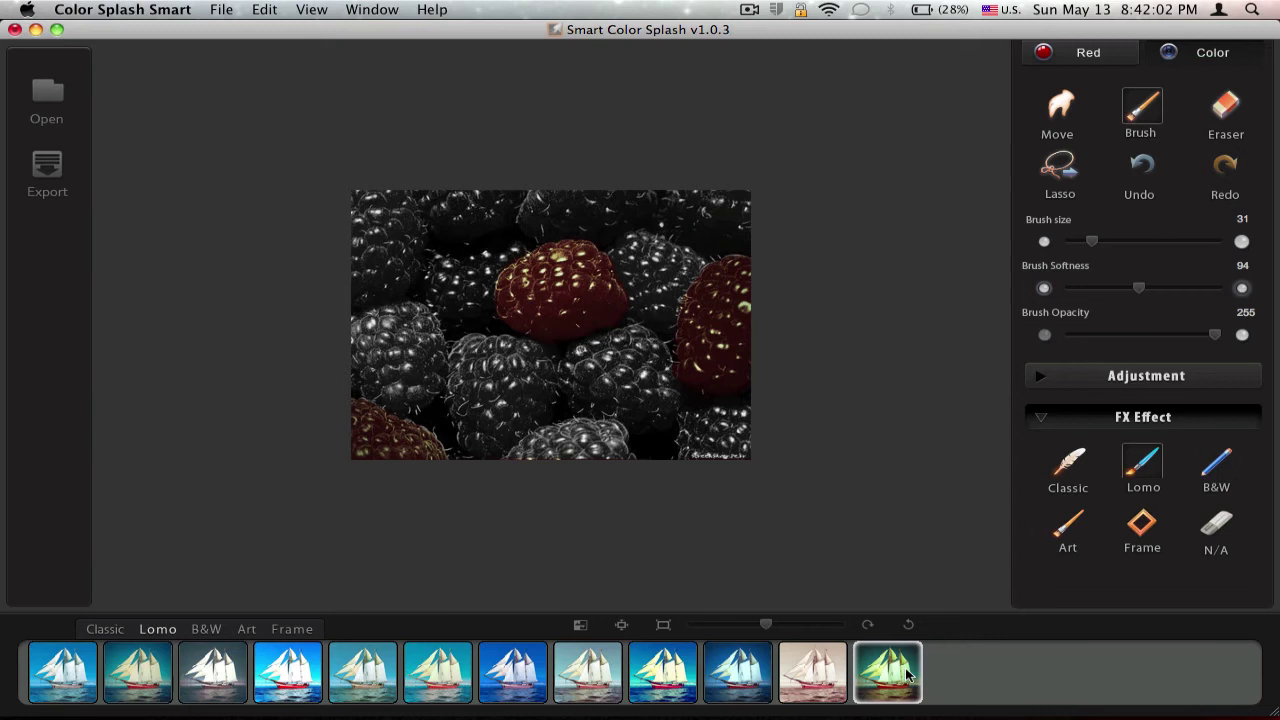
click(806, 672)
click(737, 674)
click(664, 678)
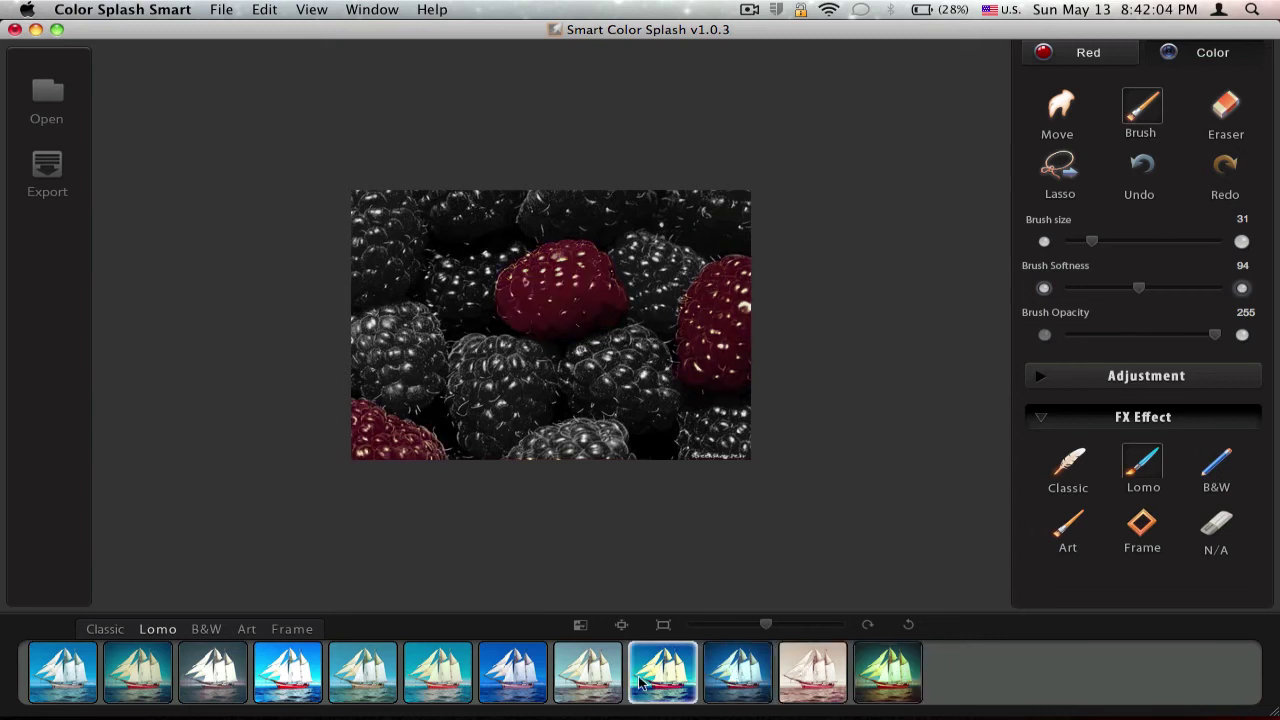
click(591, 684)
click(535, 688)
click(812, 672)
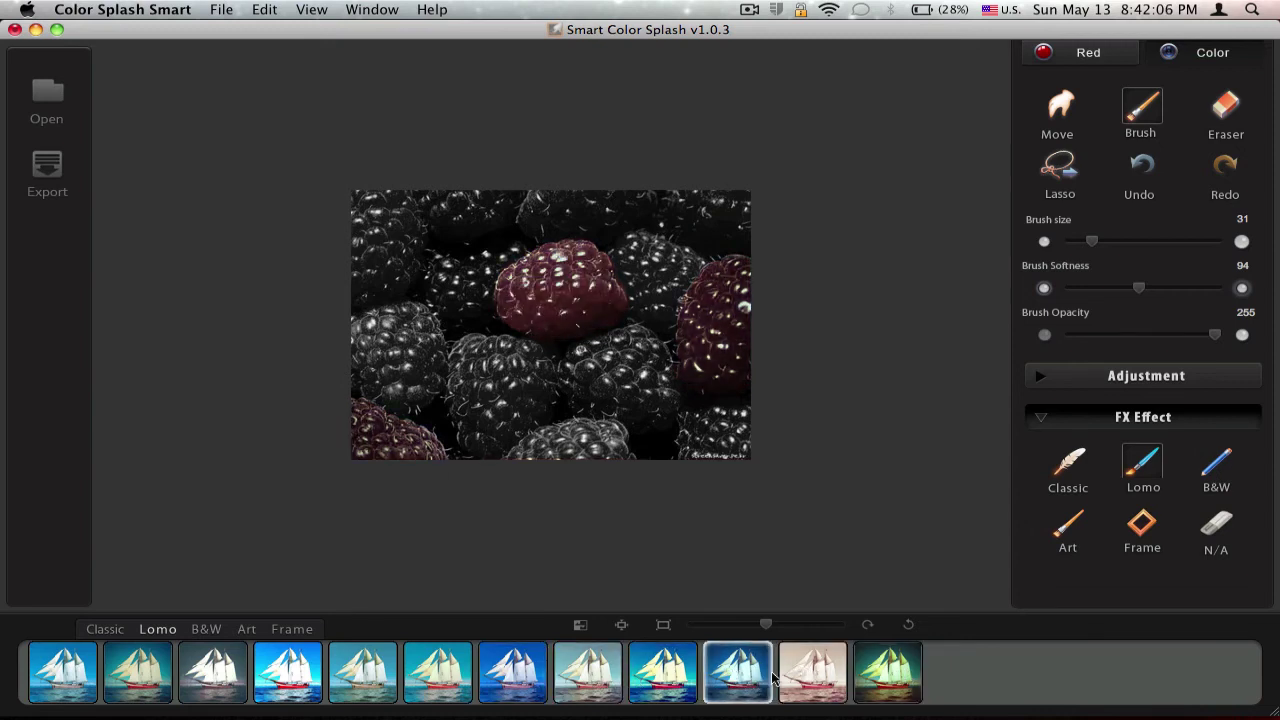
click(888, 672)
click(747, 668)
click(662, 670)
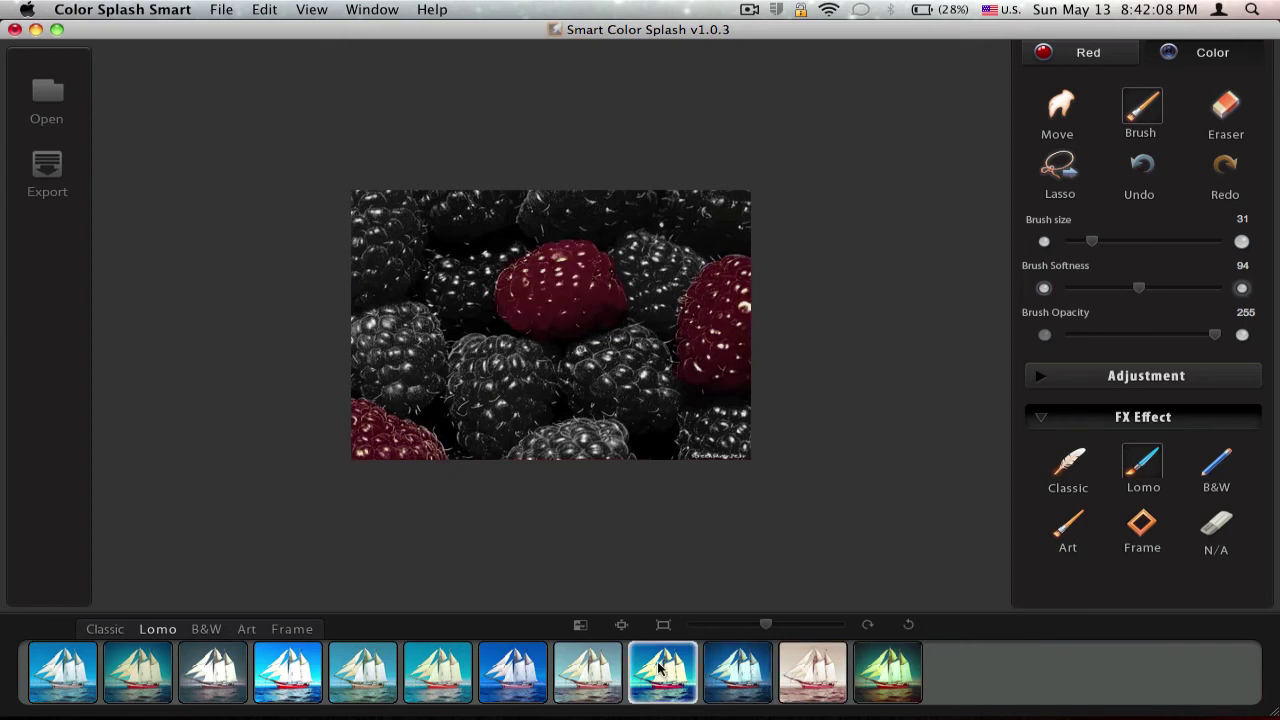
click(578, 670)
click(505, 670)
click(420, 668)
click(368, 674)
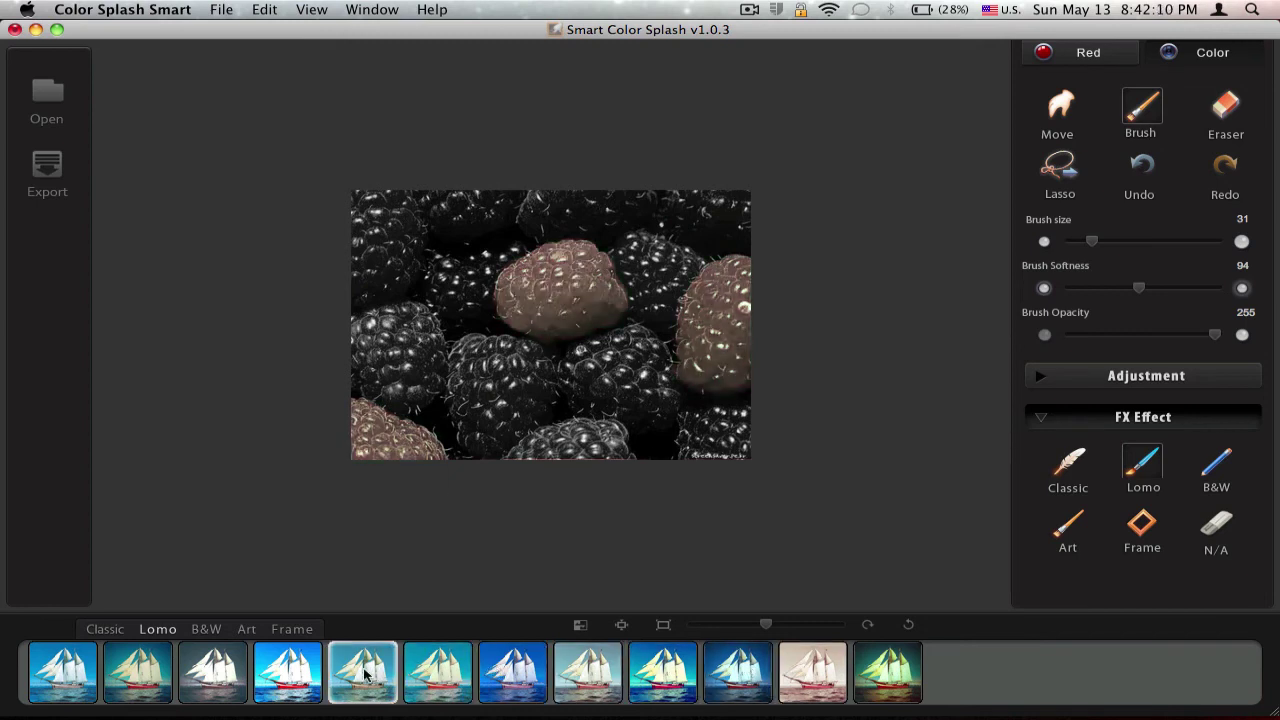
click(300, 674)
click(224, 676)
click(292, 670)
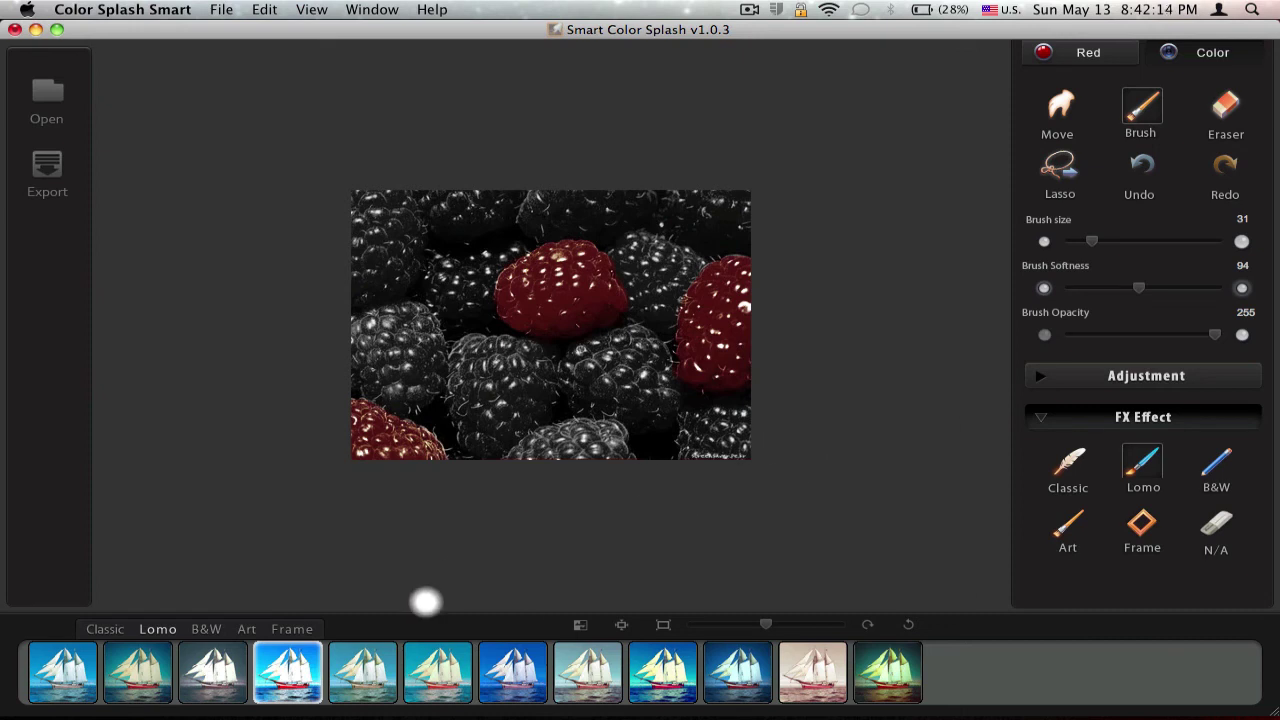
Compare a few more Lomo tints, including the pinkish-grey berry variants
click(377, 688)
click(288, 682)
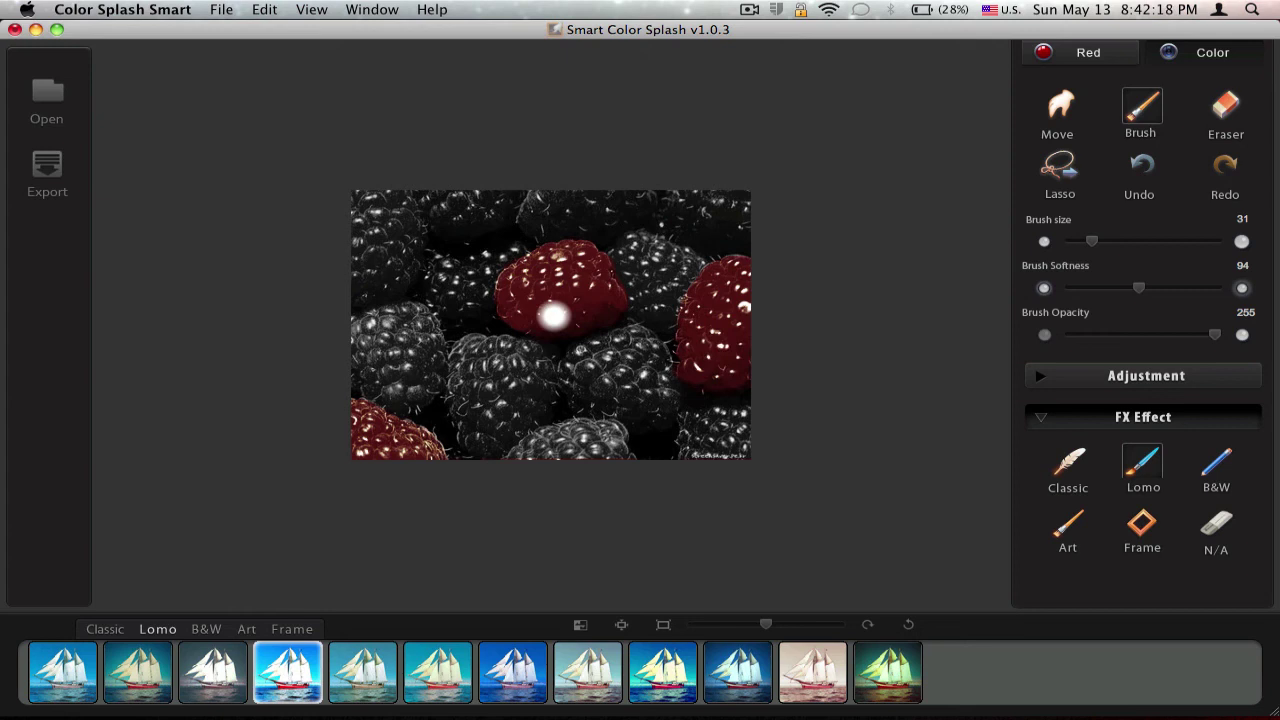
click(75, 680)
click(140, 680)
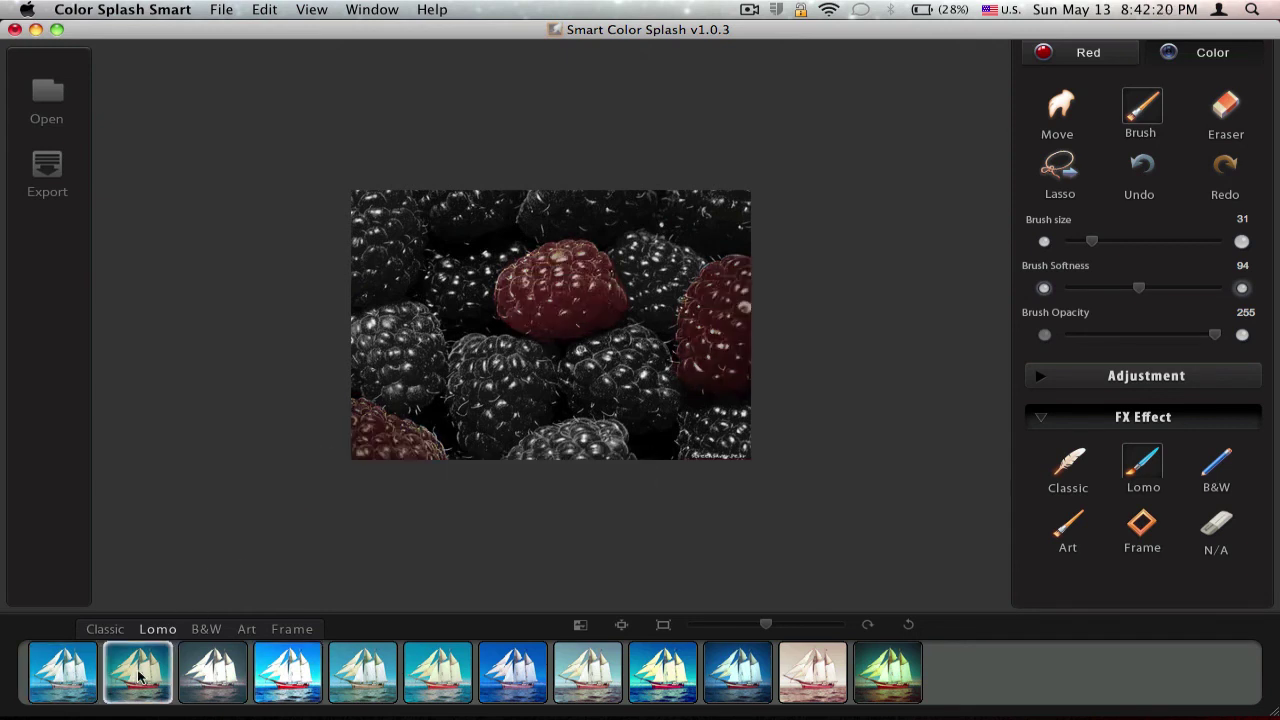
click(198, 672)
Compare the B&W presets, then reapply the fourth Lomo preset with bright red berries
click(1210, 474)
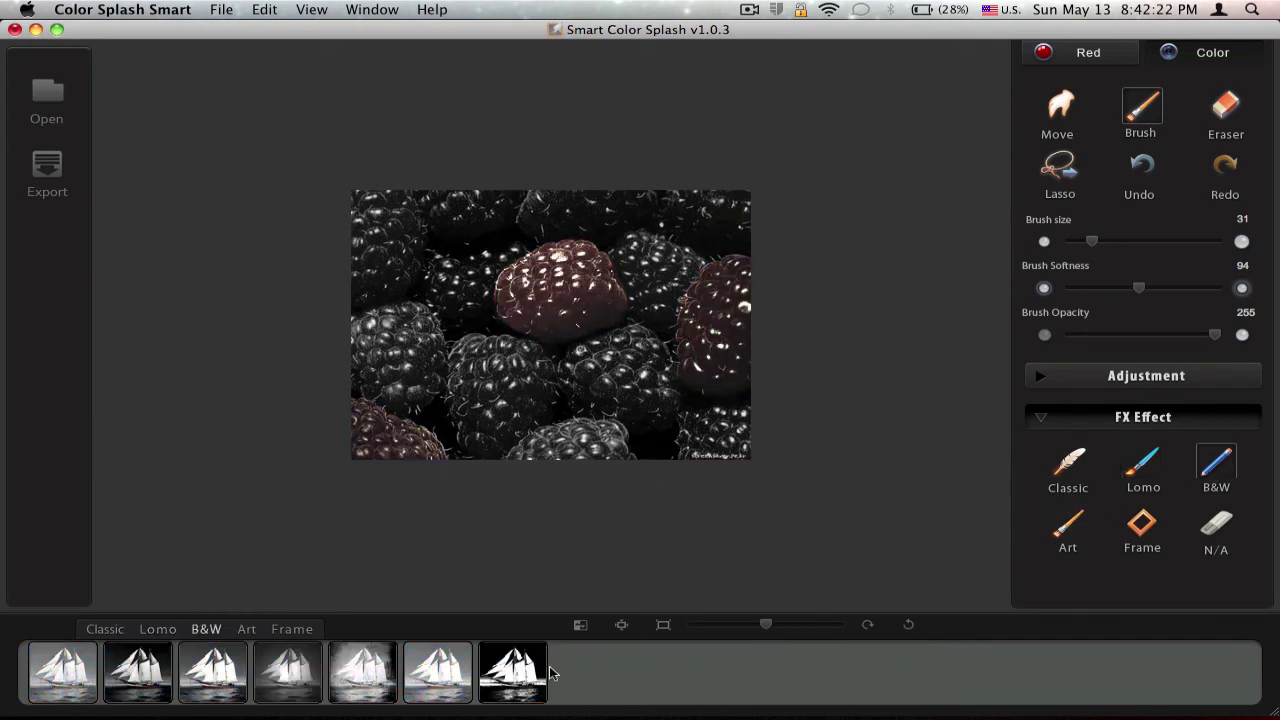
click(514, 677)
click(453, 678)
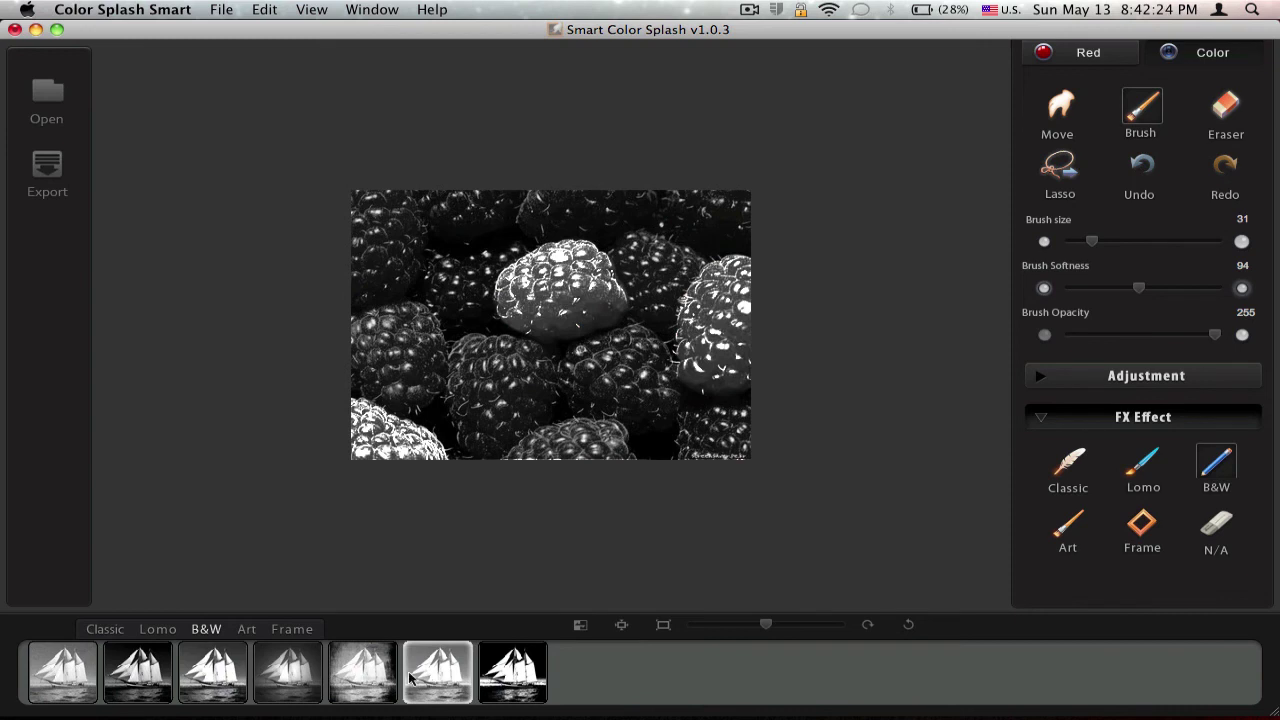
click(512, 682)
click(437, 678)
click(362, 678)
click(287, 678)
click(212, 680)
click(153, 679)
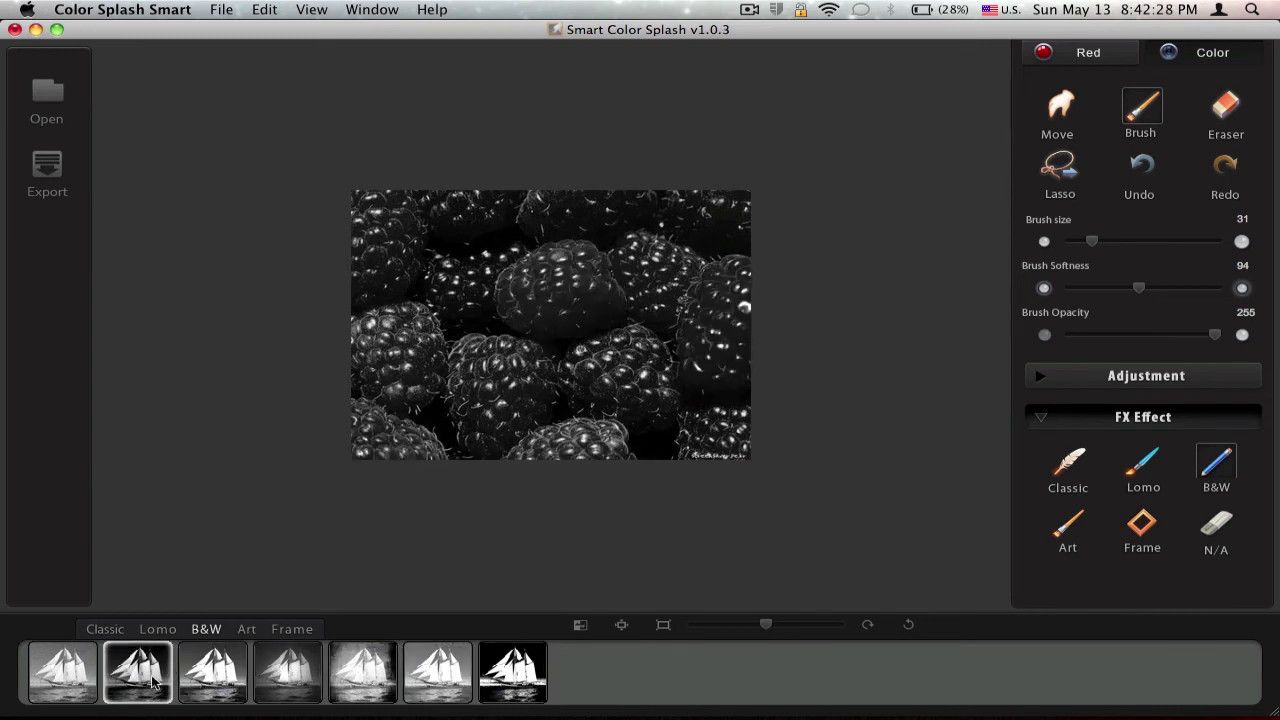
click(1143, 460)
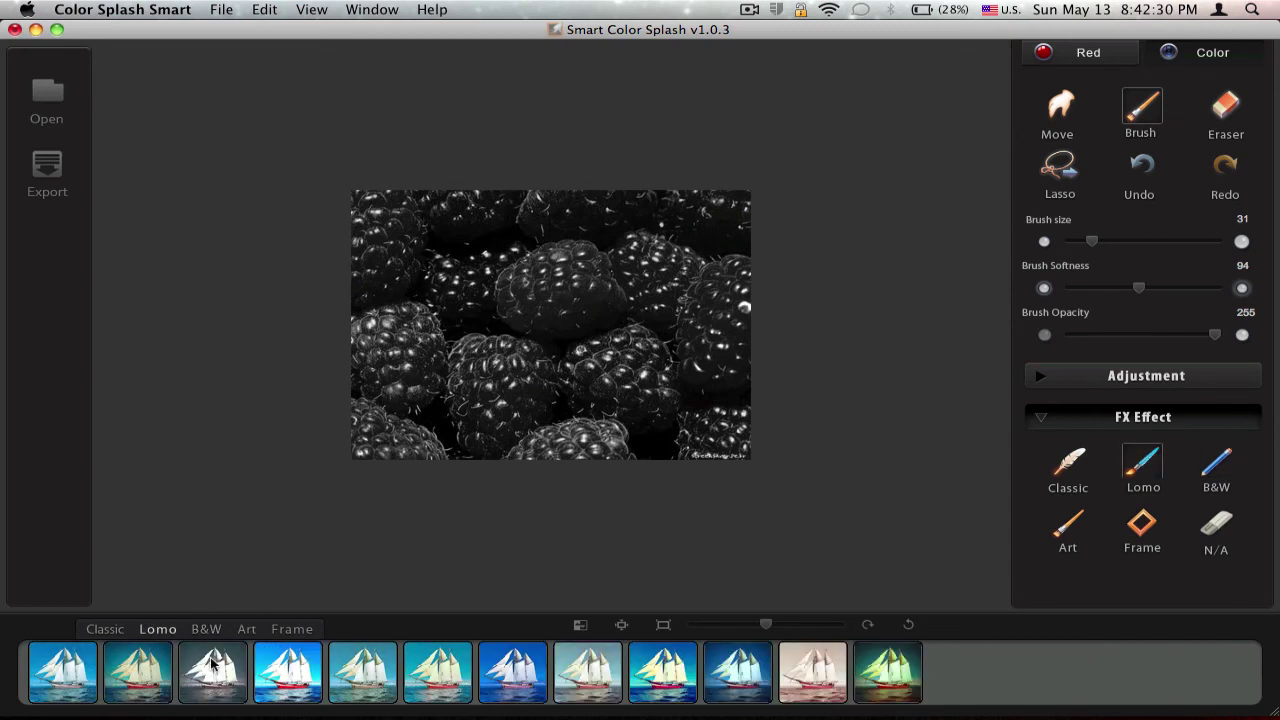
click(290, 670)
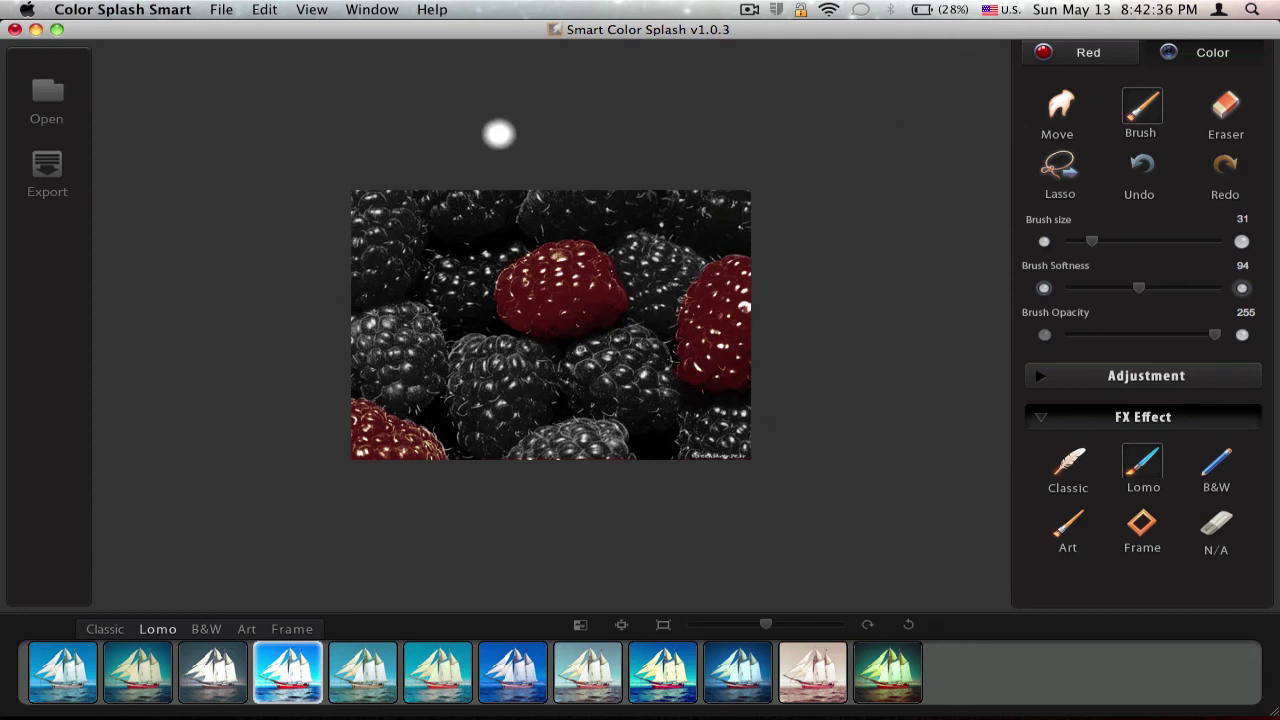
Export the image as a JPEG named 'Raspberry Beast' to the Desktop and acknowledge the success message
click(69, 161)
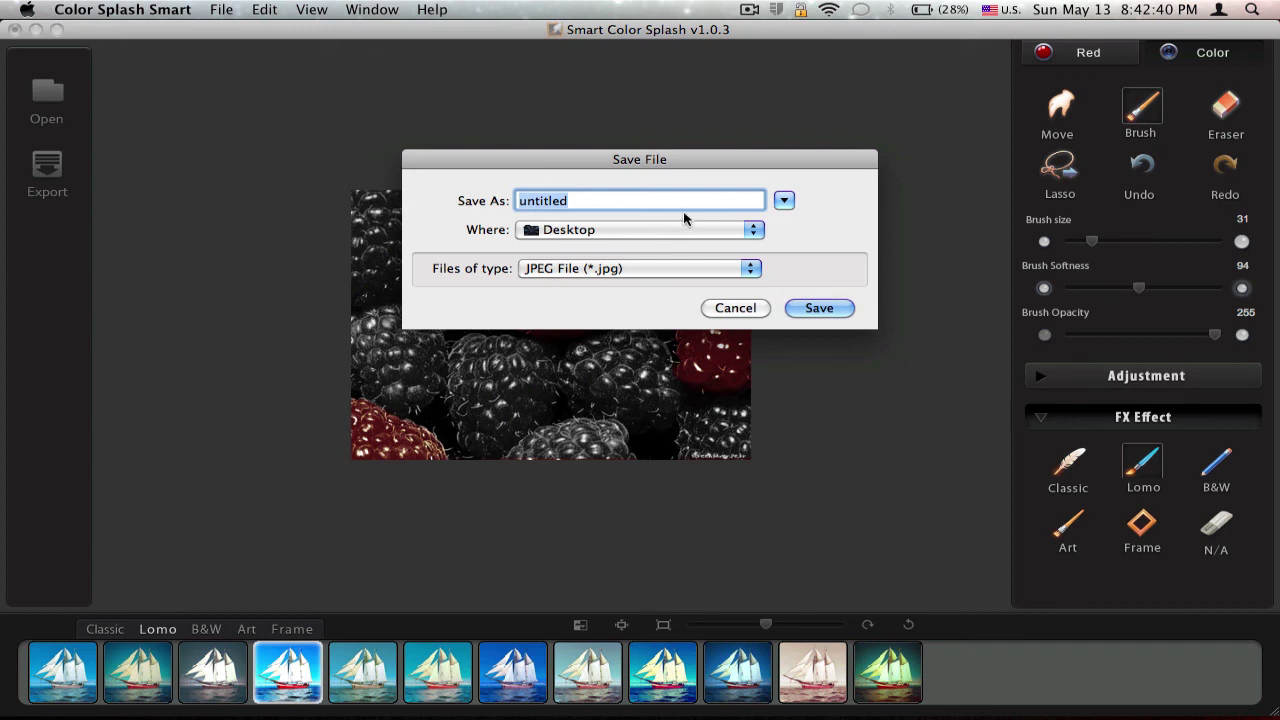
text(Raspberri)
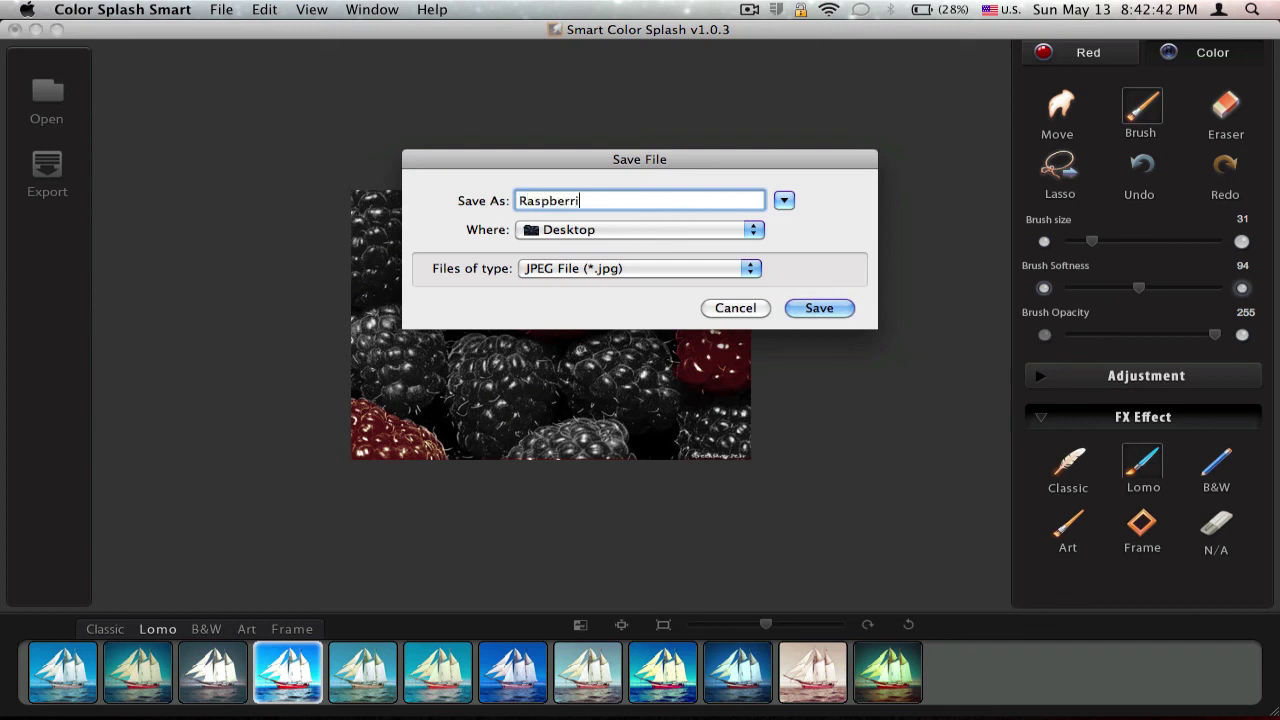
key(BackSpace)
text(y Beast)
key(Return)
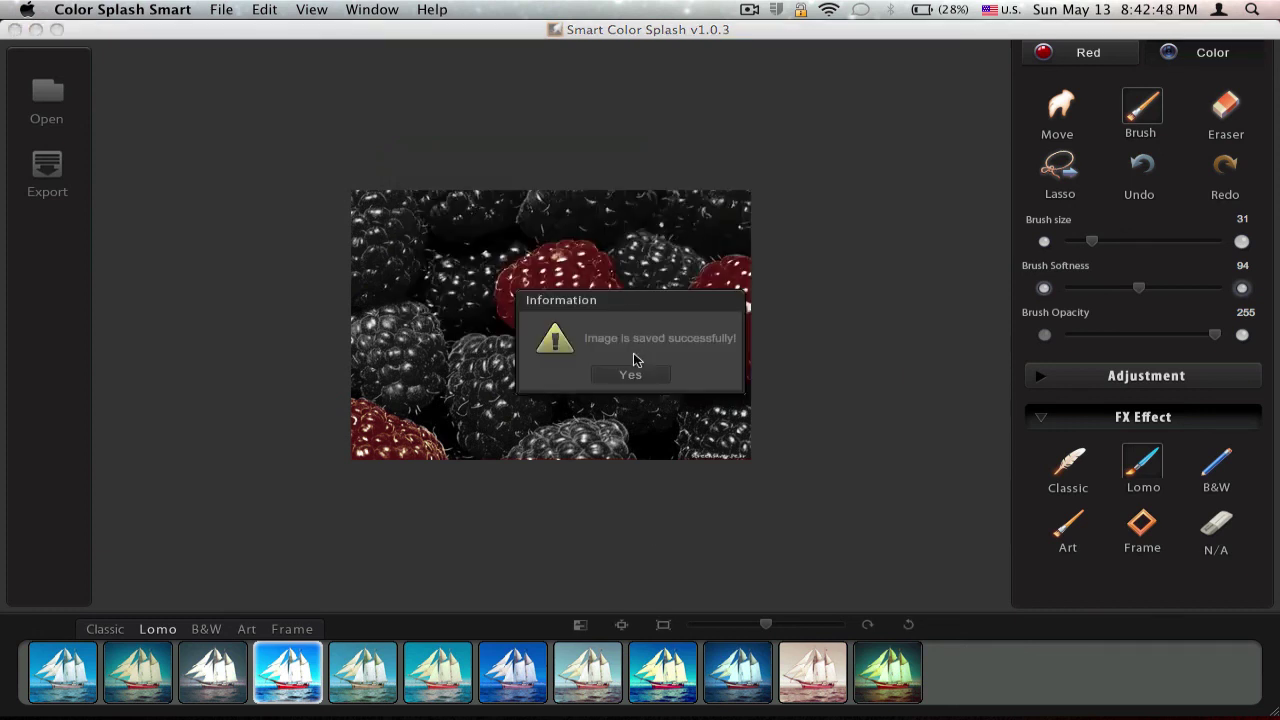
click(630, 377)
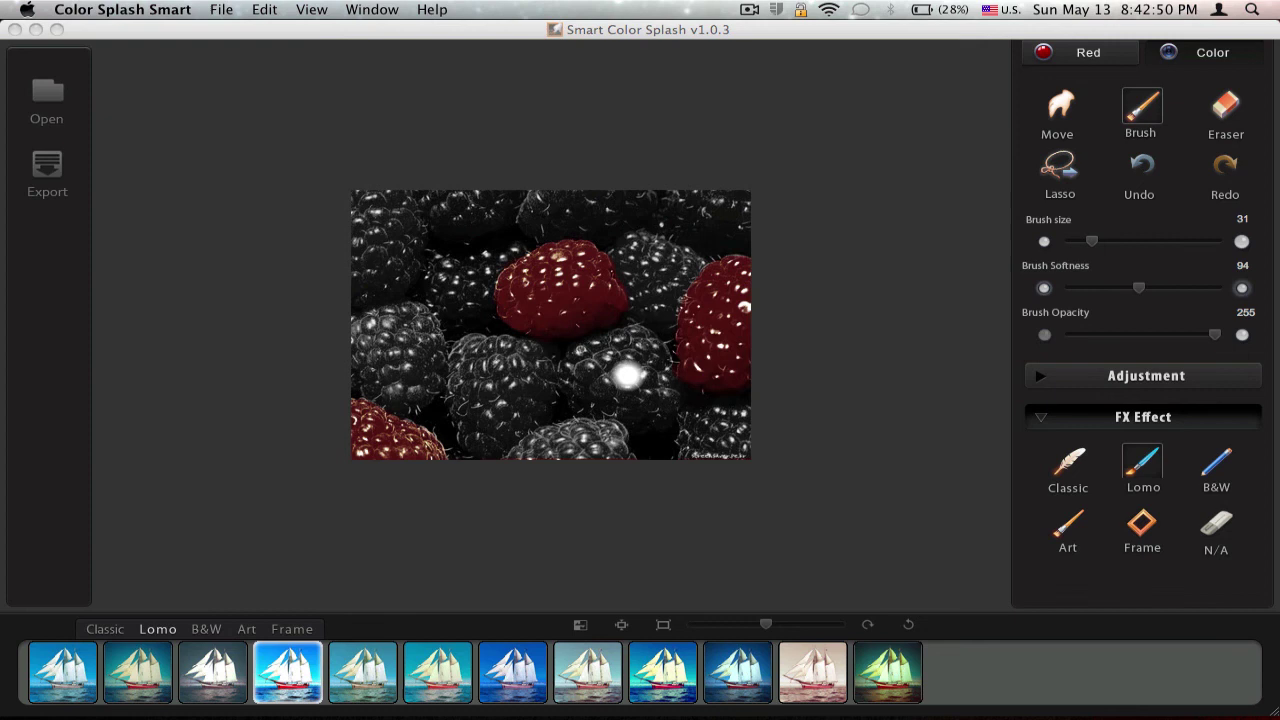